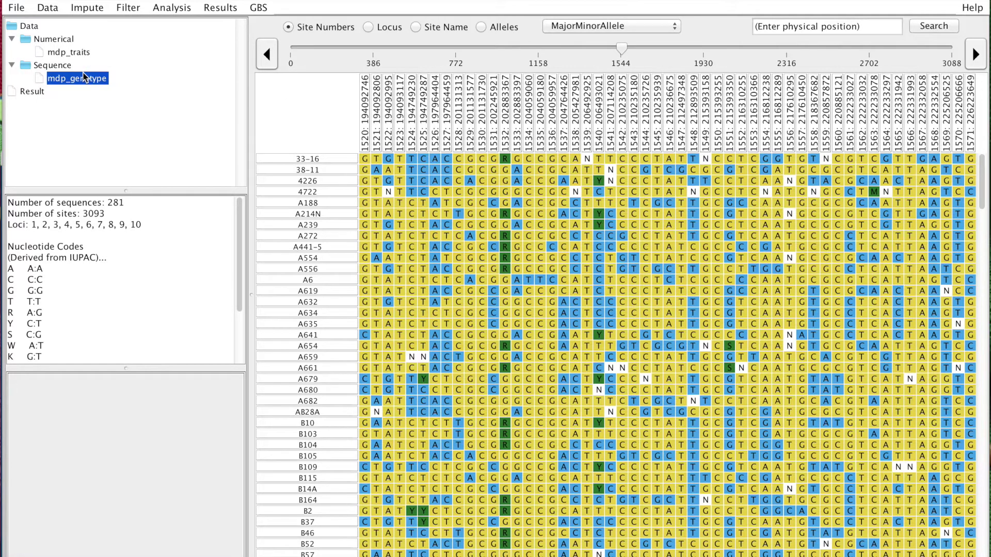
Open the Analysis menu while the 281-sequence, 3093-site mdp_genotype alignment is shown.
{"action": "left_click", "coordinate": [179, 8]}
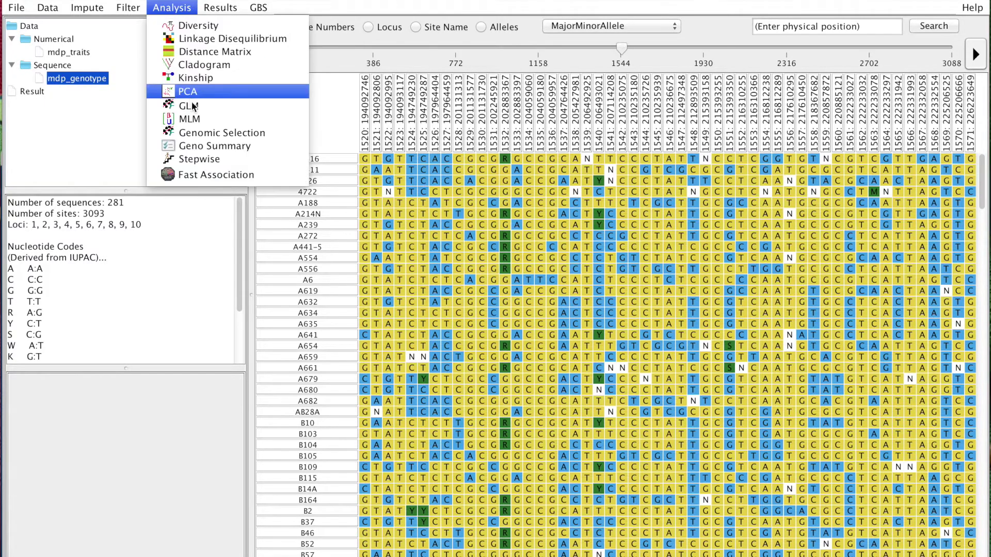
Run Geno Summary on mdp_genotype with Genotype Overview, Site Summary and Taxa Summary checked.
{"action": "left_click", "coordinate": [200, 147]}
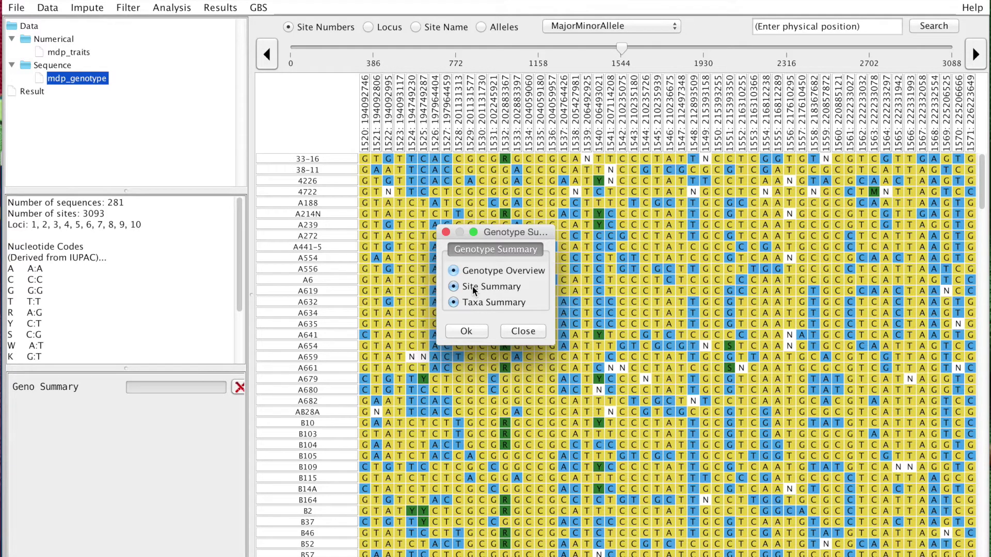
{"action": "left_click", "coordinate": [466, 331]}
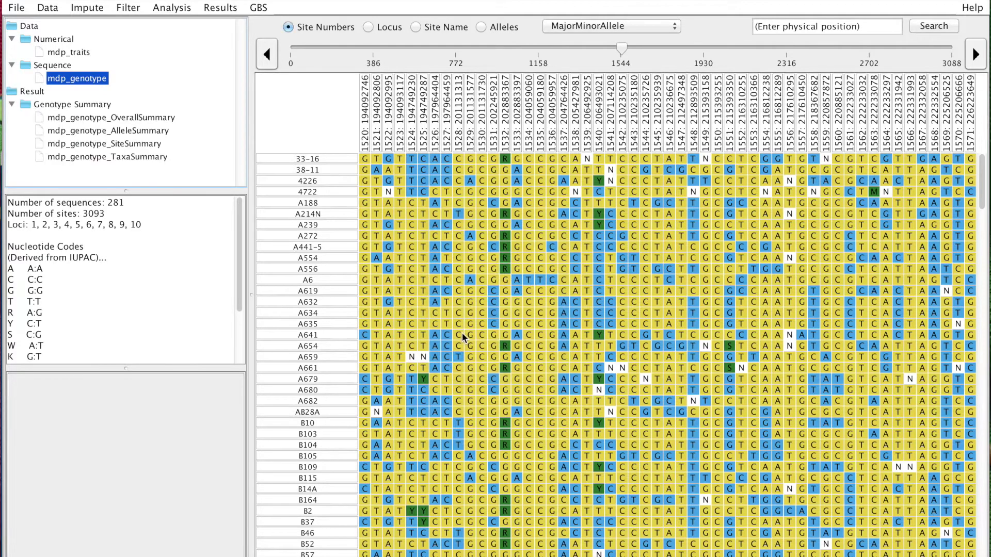
{"action": "left_click", "coordinate": [144, 118]}
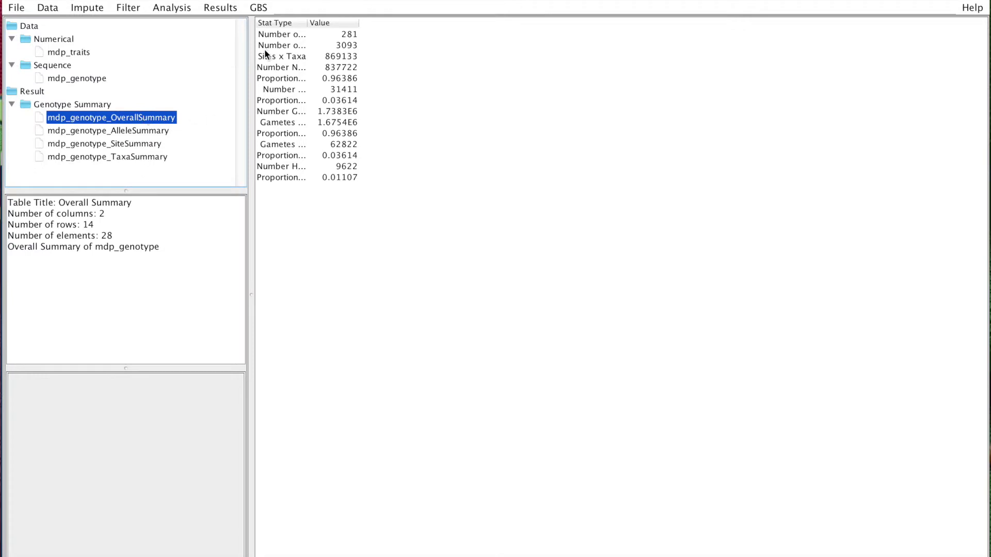
{"action": "left_click", "coordinate": [292, 34]}
{"action": "left_click", "coordinate": [302, 45]}
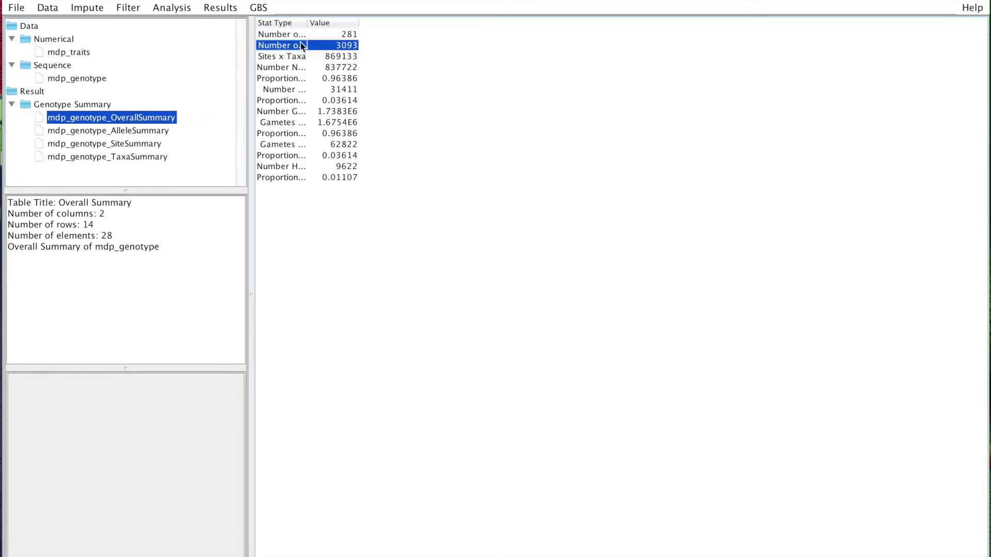
{"action": "left_click", "coordinate": [312, 58]}
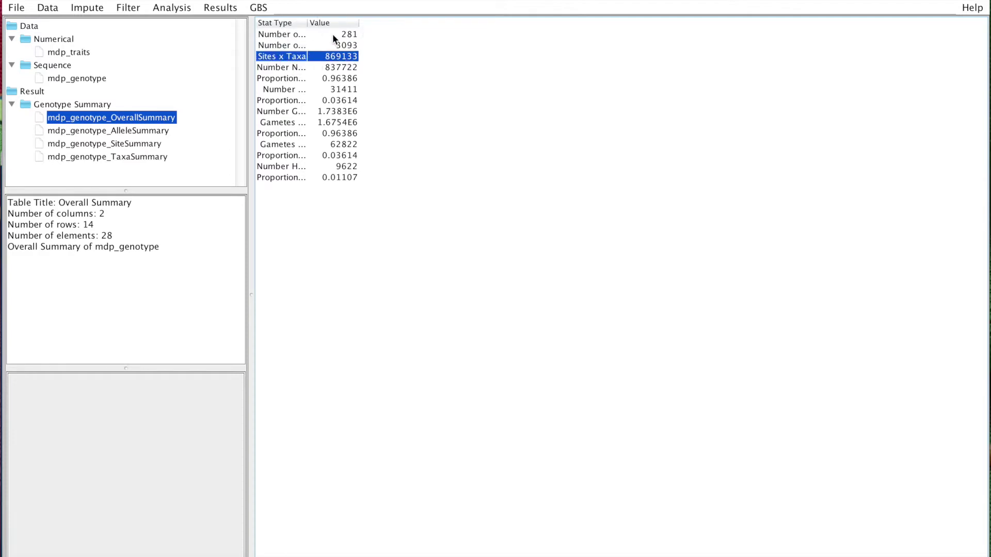
{"action": "left_click", "coordinate": [101, 78]}
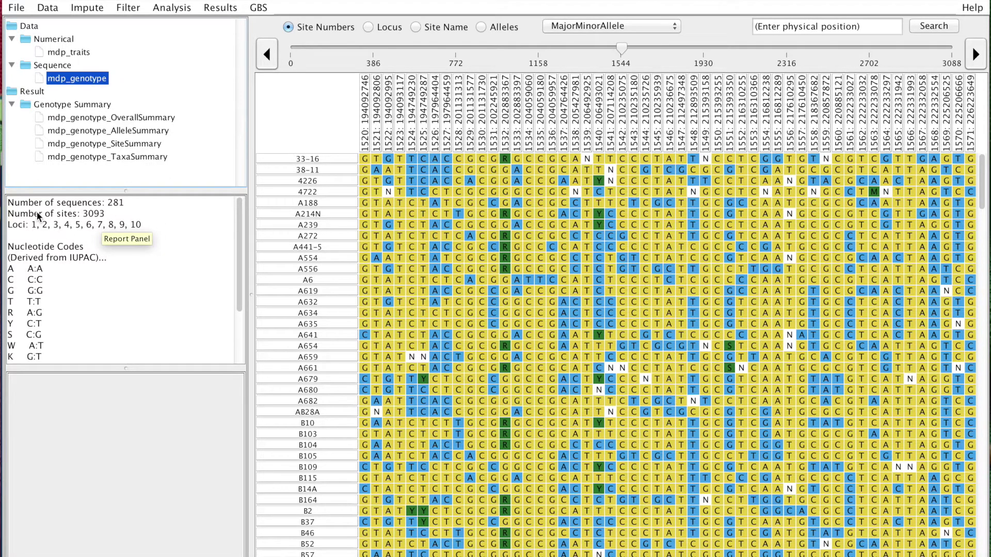
{"action": "left_click", "coordinate": [96, 132]}
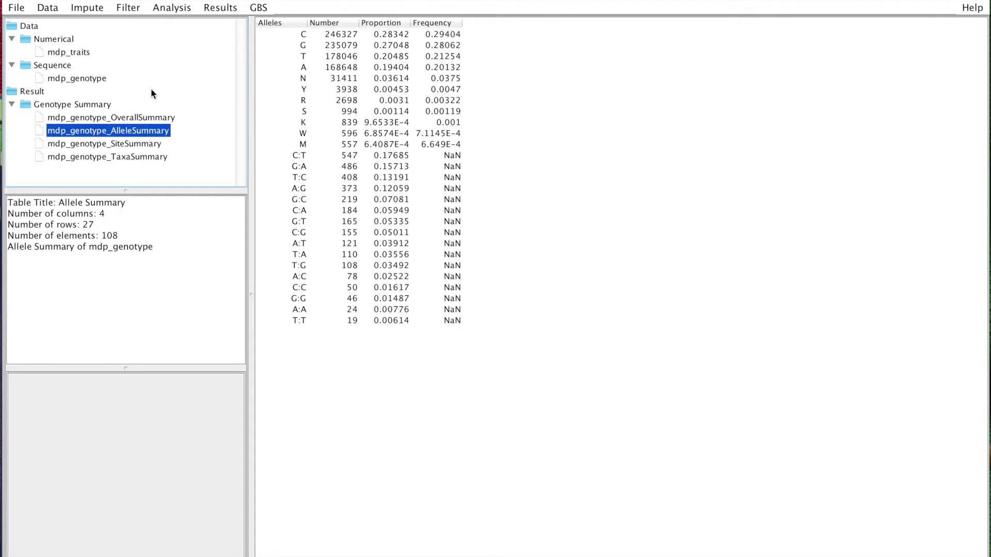
Compare mdp_genotype_OverallSummary briefly, then return to the mdp_genotype_AlleleSummary table.
{"action": "left_click", "coordinate": [137, 117]}
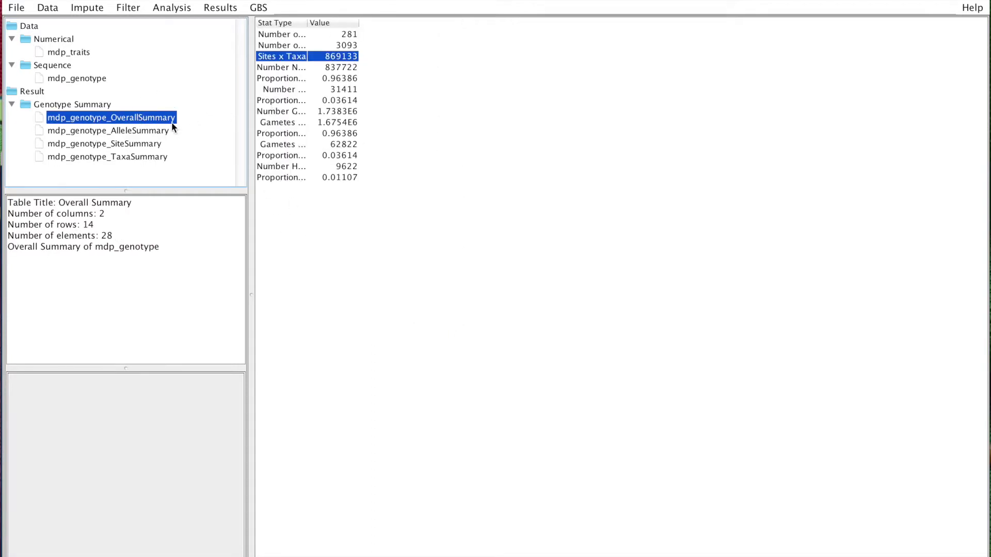
{"action": "left_click", "coordinate": [161, 133]}
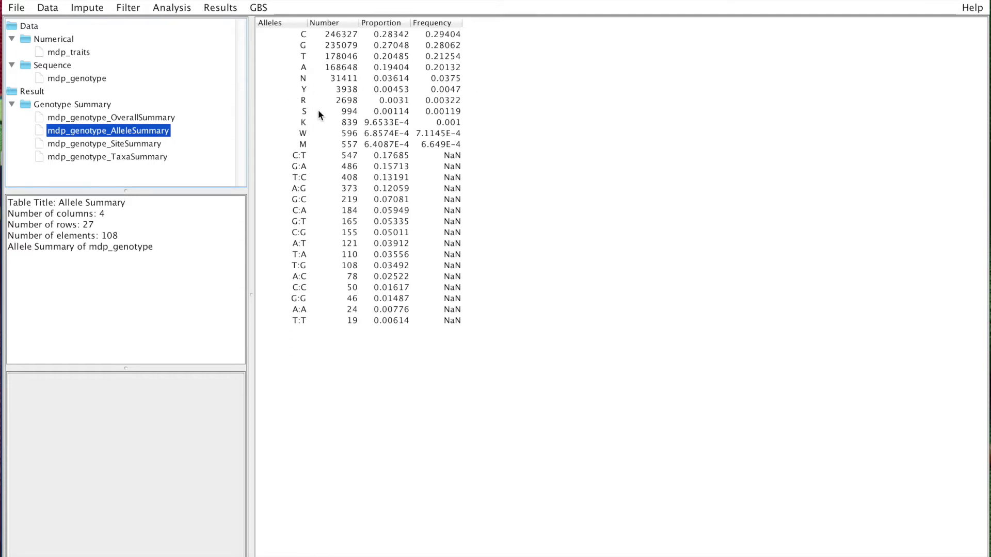
Browse the 3093-row mdp_genotype_SiteSummary columns and start a new chart from it.
{"action": "left_click", "coordinate": [153, 144]}
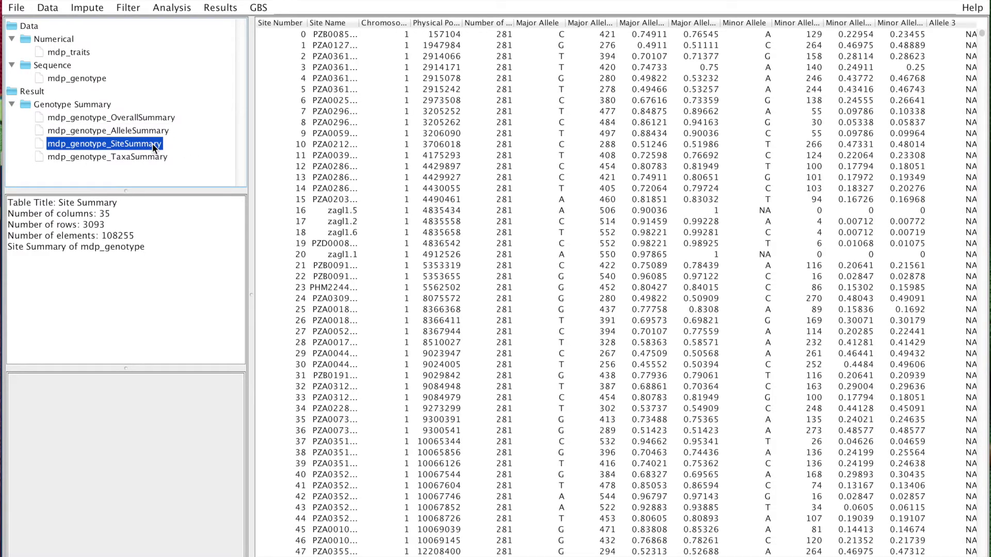
{"action": "scroll", "coordinate": [565, 147], "scroll_direction": "right", "scroll_amount": 10}
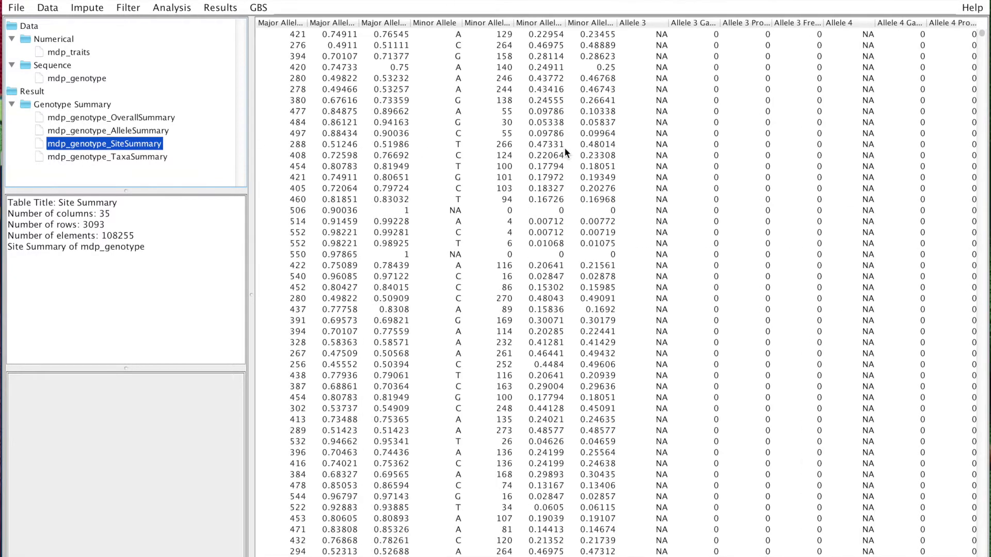
{"action": "scroll", "coordinate": [565, 147], "scroll_direction": "left", "scroll_amount": 10}
{"action": "scroll", "coordinate": [564, 147], "scroll_direction": "right", "scroll_amount": 10}
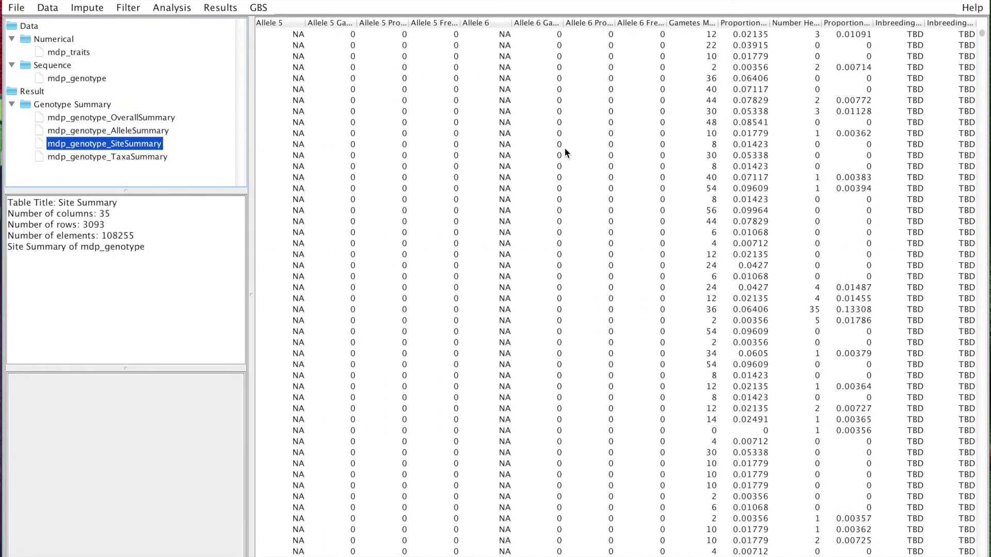
{"action": "scroll", "coordinate": [564, 147], "scroll_direction": "left", "scroll_amount": 10}
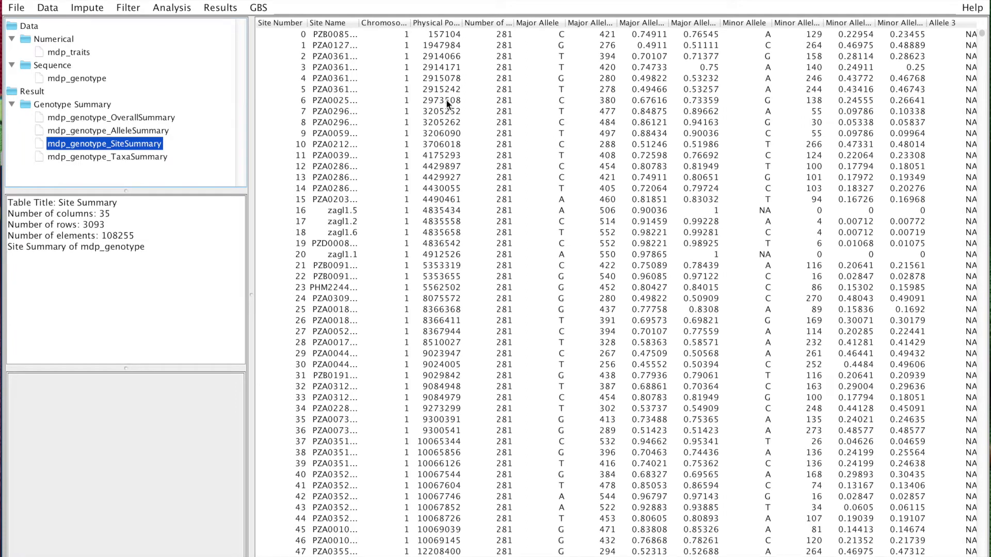
{"action": "left_click", "coordinate": [231, 12]}
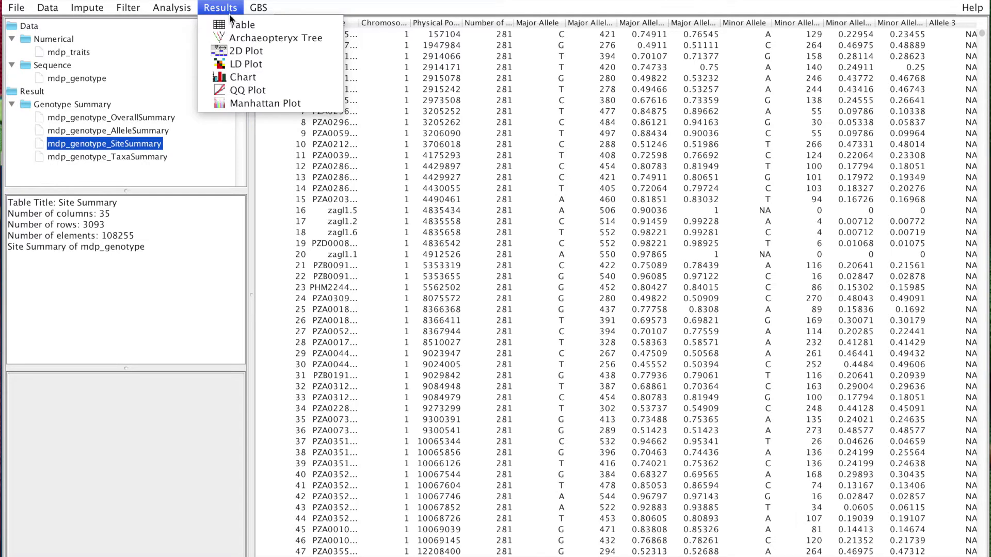
{"action": "left_click", "coordinate": [241, 77]}
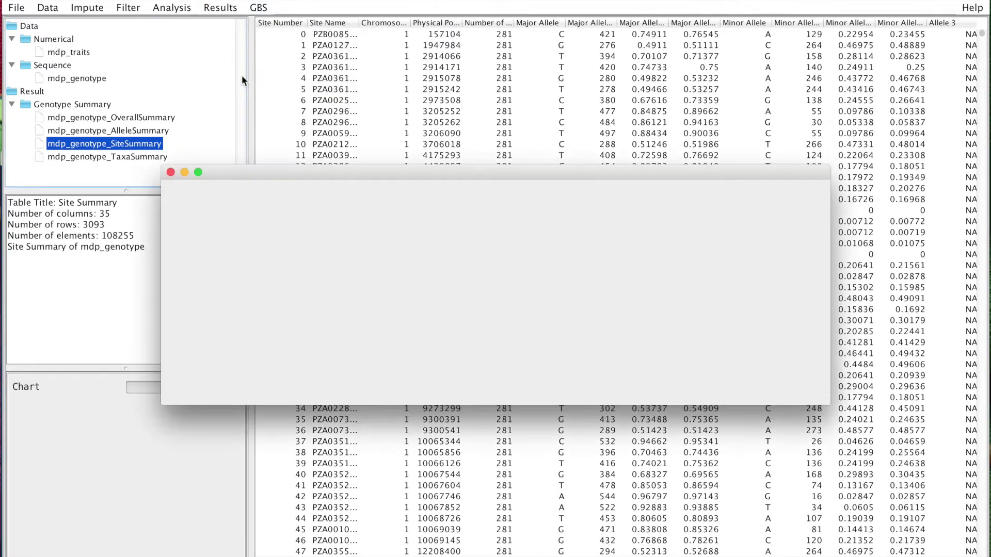
Plot a Histogram of Minor Allele Frequency as Series 1 in the chart.
{"action": "left_click_drag", "start_coordinate": [345, 170], "coordinate": [356, 55]}
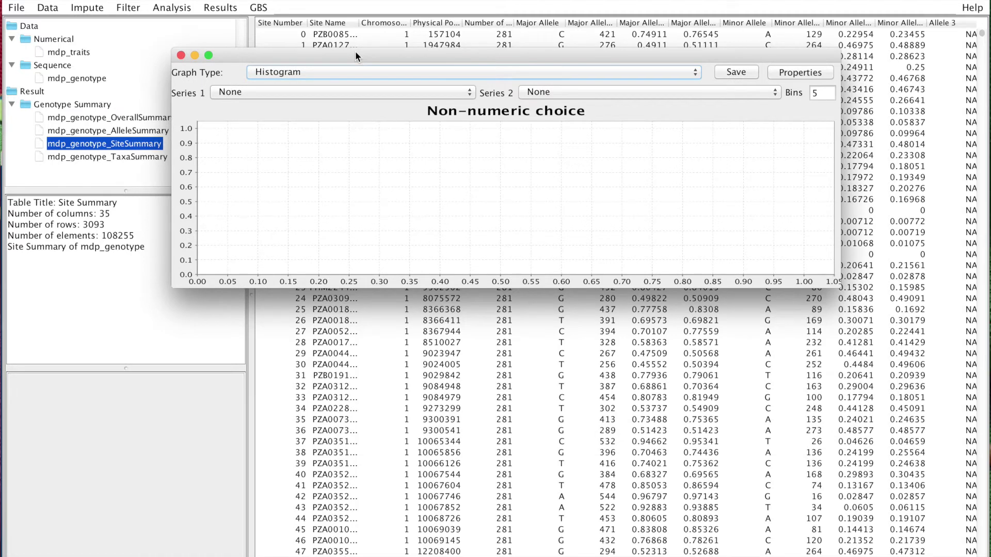
{"action": "left_click", "coordinate": [386, 70]}
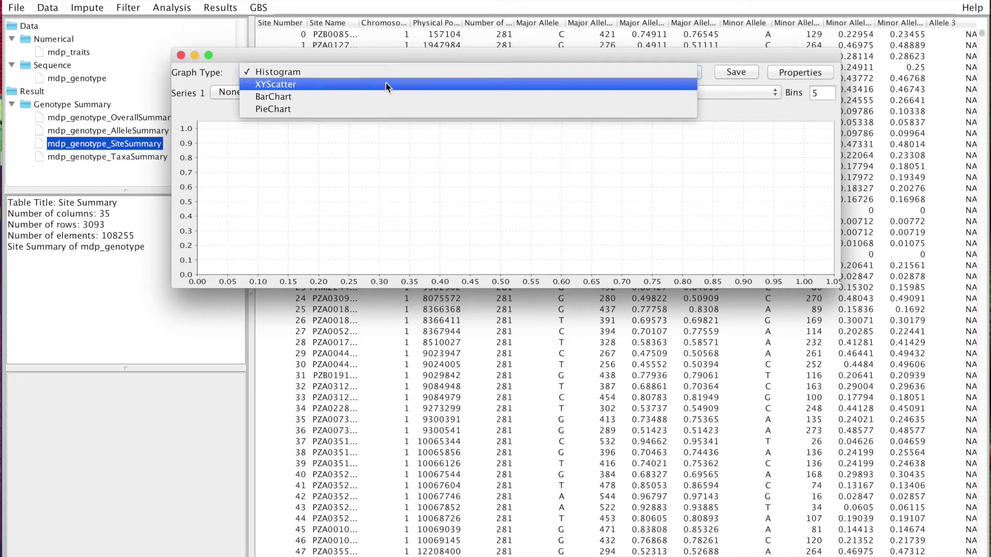
{"action": "left_click", "coordinate": [211, 103]}
{"action": "left_click", "coordinate": [260, 94]}
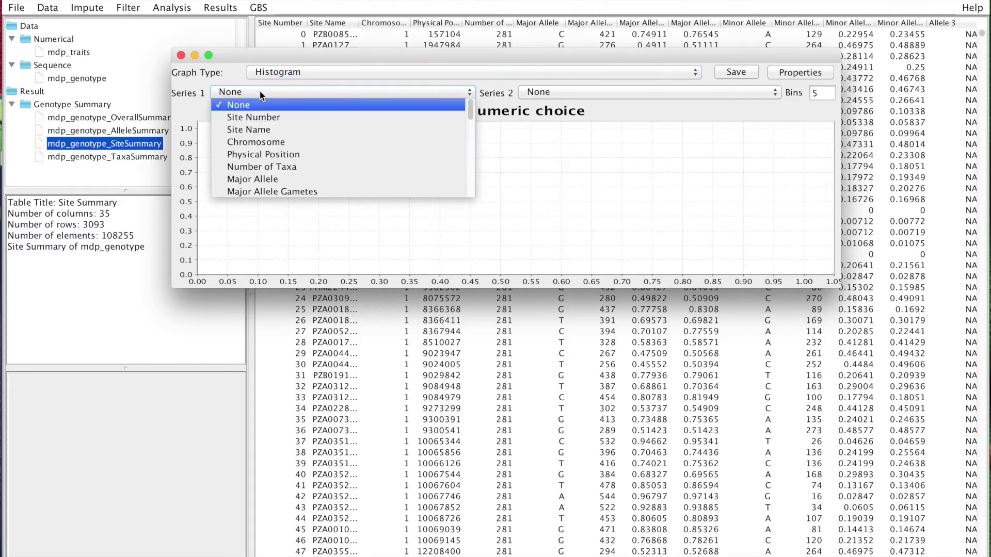
{"action": "scroll", "coordinate": [308, 132], "scroll_direction": "down", "scroll_amount": 4}
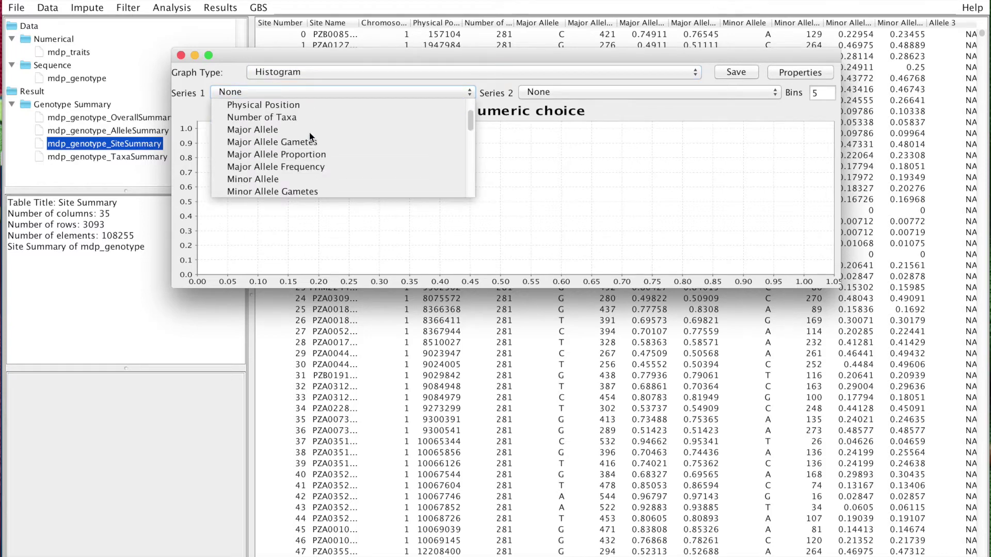
{"action": "scroll", "coordinate": [309, 136], "scroll_direction": "down", "scroll_amount": 2}
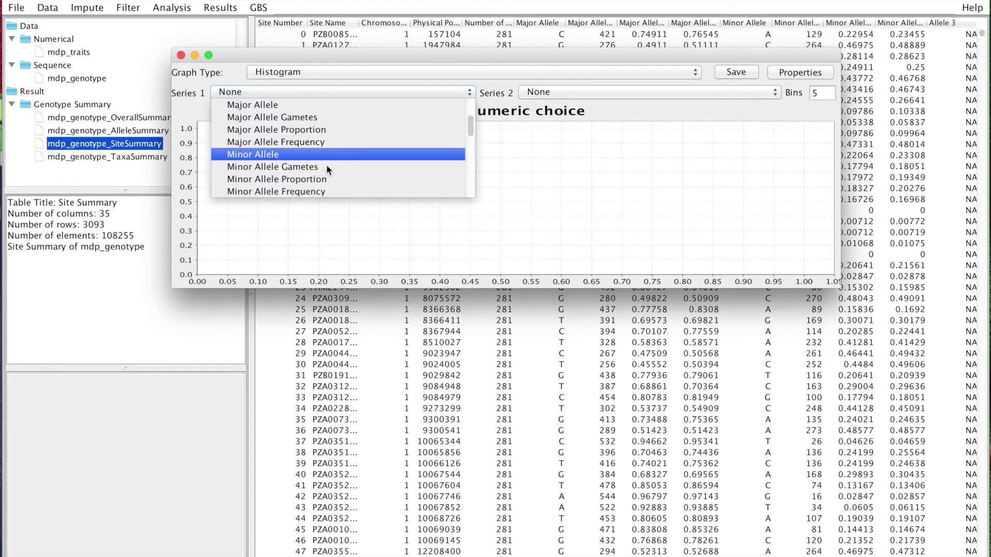
{"action": "left_click", "coordinate": [324, 192]}
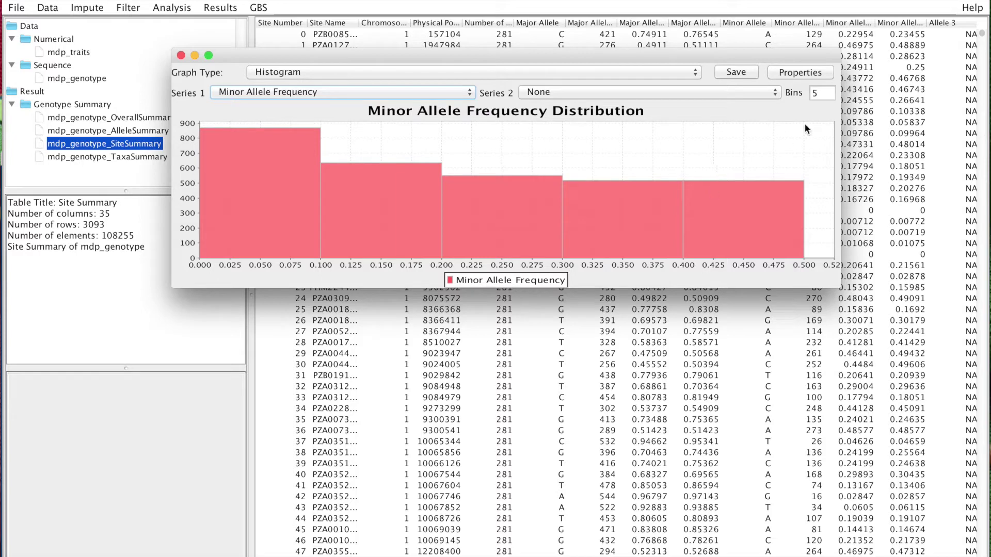
Change the histogram bins from 5 to 50.
{"action": "left_click", "coordinate": [822, 91]}
{"action": "type", "text": "0"}
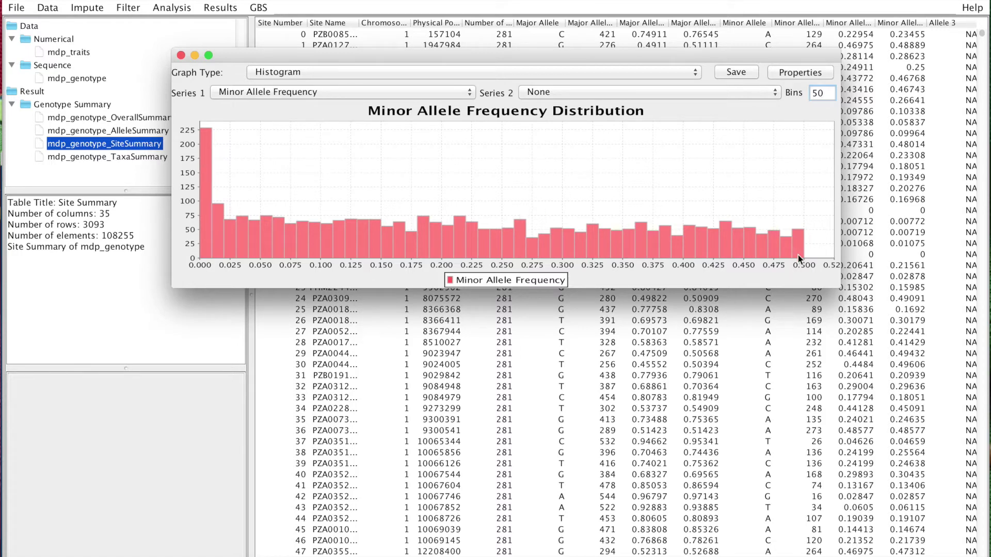
{"action": "left_click", "coordinate": [806, 275]}
{"action": "left_click", "coordinate": [199, 266]}
Switch Series 1 to Proportion Heterozygous.
{"action": "left_click", "coordinate": [464, 93]}
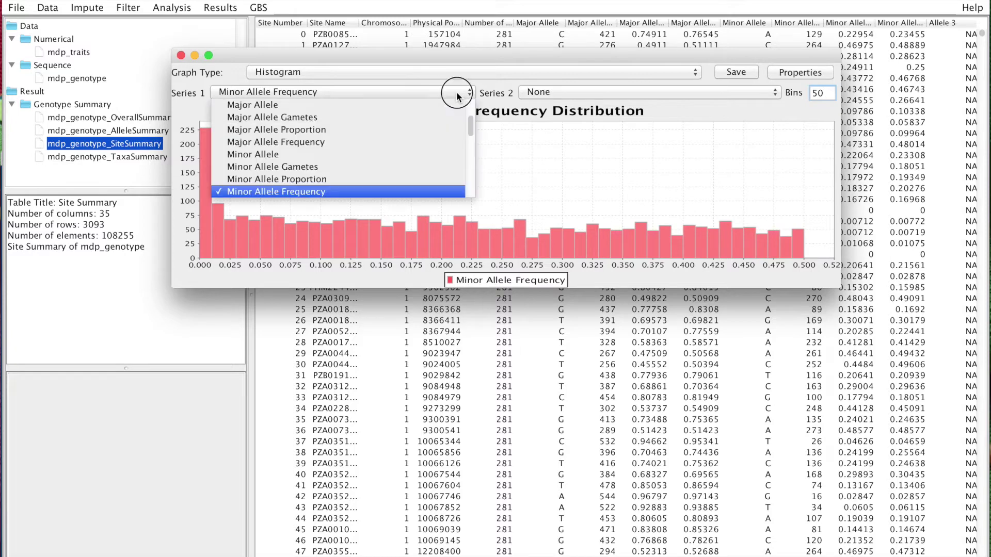
{"action": "scroll", "coordinate": [437, 138], "scroll_direction": "down", "scroll_amount": 10}
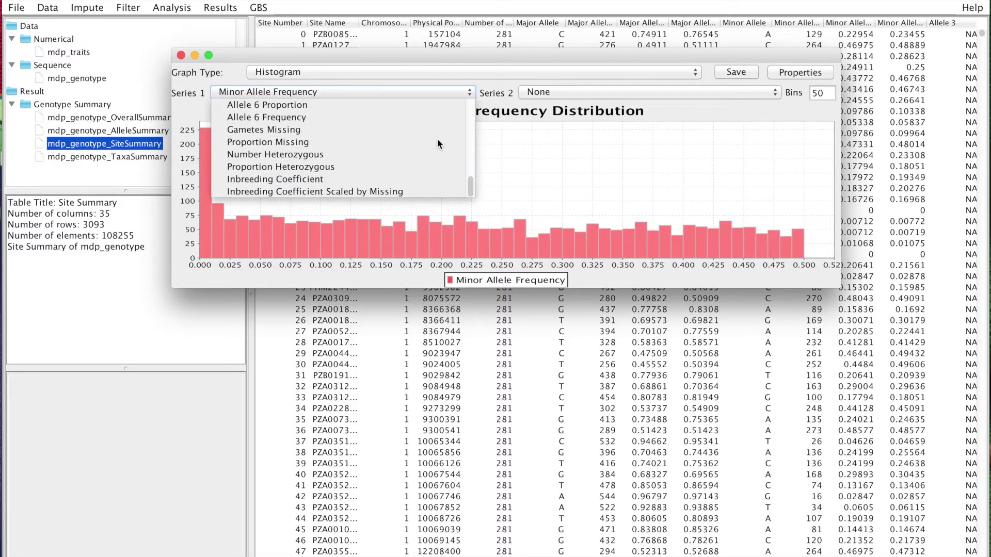
{"action": "left_click", "coordinate": [419, 167]}
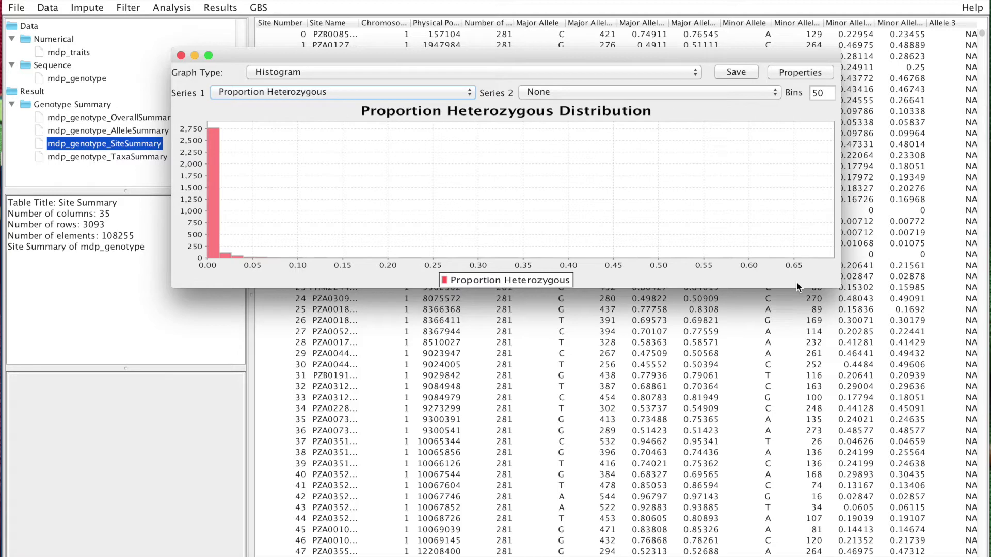
Switch the 50-bin histogram's Series 1 to Proportion Missing.
{"action": "left_click", "coordinate": [448, 91]}
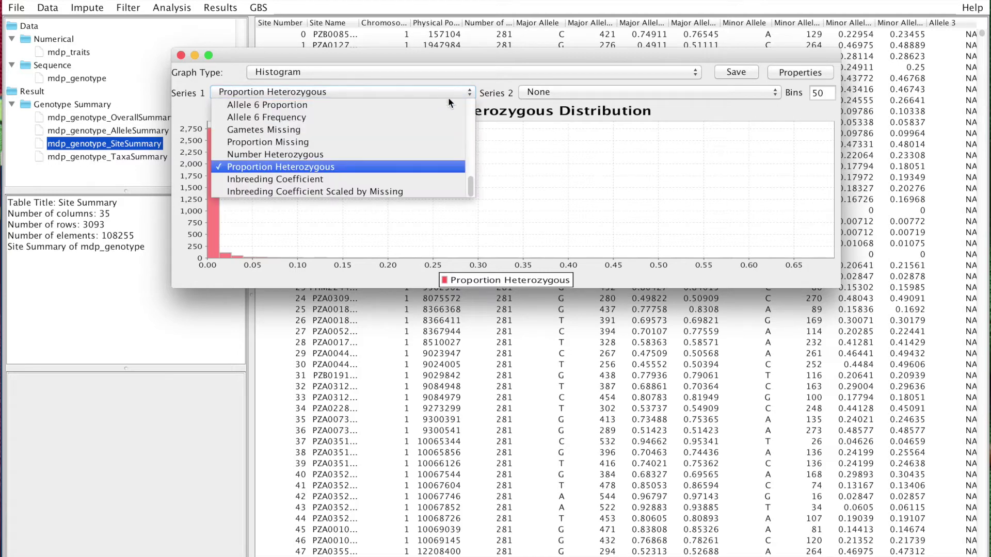
{"action": "left_click", "coordinate": [441, 142]}
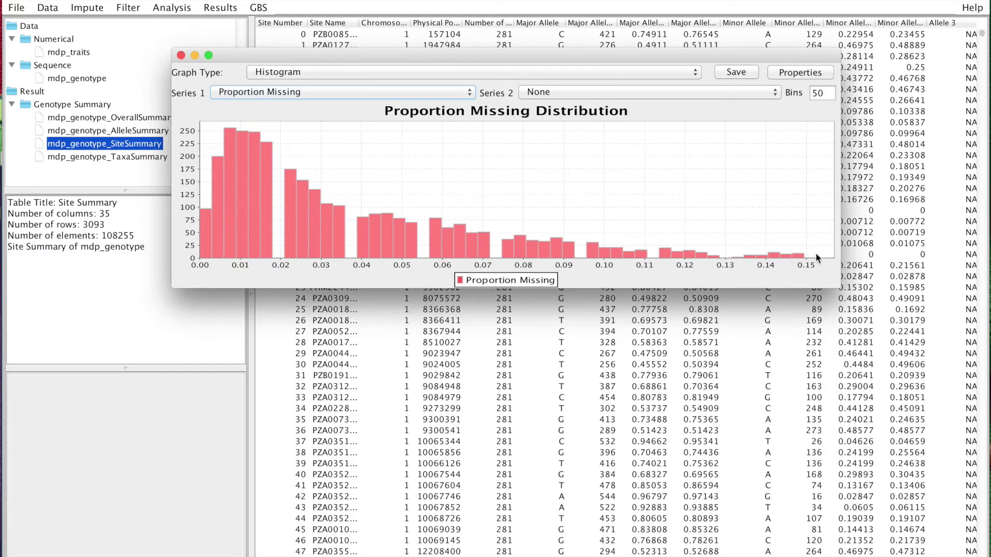
Close the histogram, widen the Proportion columns and sort sites by Proportion Missing descending.
{"action": "left_click", "coordinate": [181, 54]}
{"action": "scroll", "coordinate": [559, 72], "scroll_direction": "right", "scroll_amount": 15}
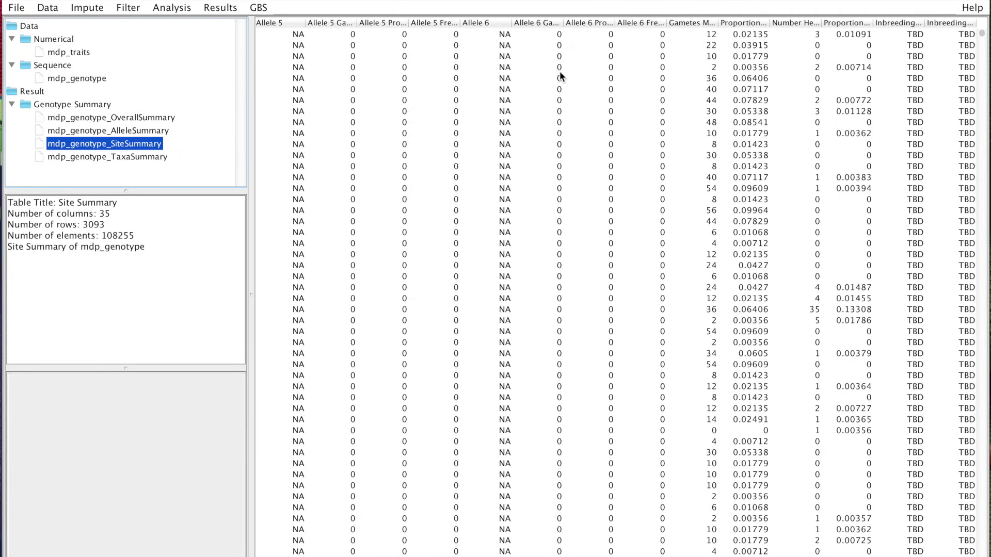
{"action": "left_click_drag", "start_coordinate": [872, 27], "coordinate": [916, 27]}
{"action": "left_click_drag", "start_coordinate": [768, 23], "coordinate": [843, 24]}
{"action": "left_click", "coordinate": [822, 24]}
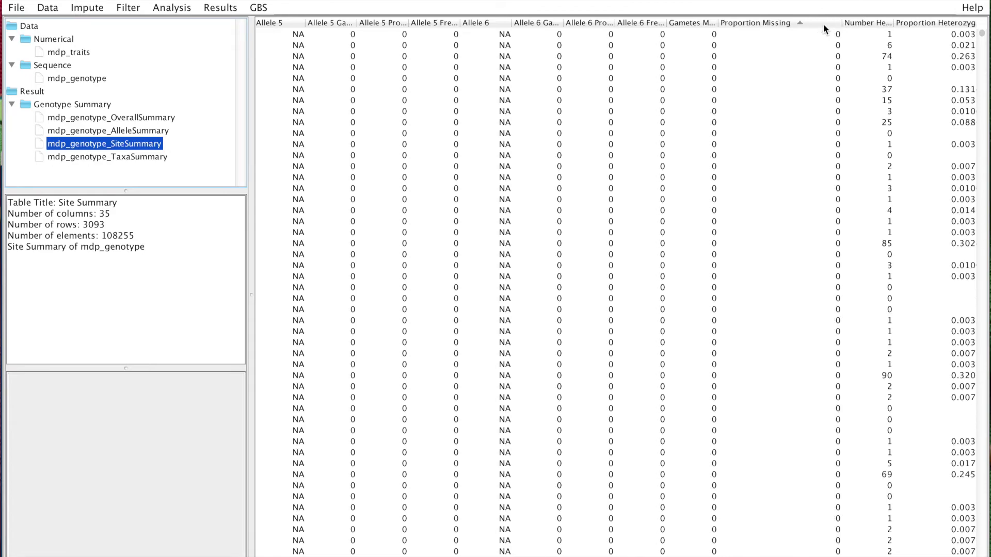
{"action": "left_click", "coordinate": [823, 24]}
Select the most-missing site, widen Site Name for full names, and show the Taxa Summary.
{"action": "left_click", "coordinate": [828, 35]}
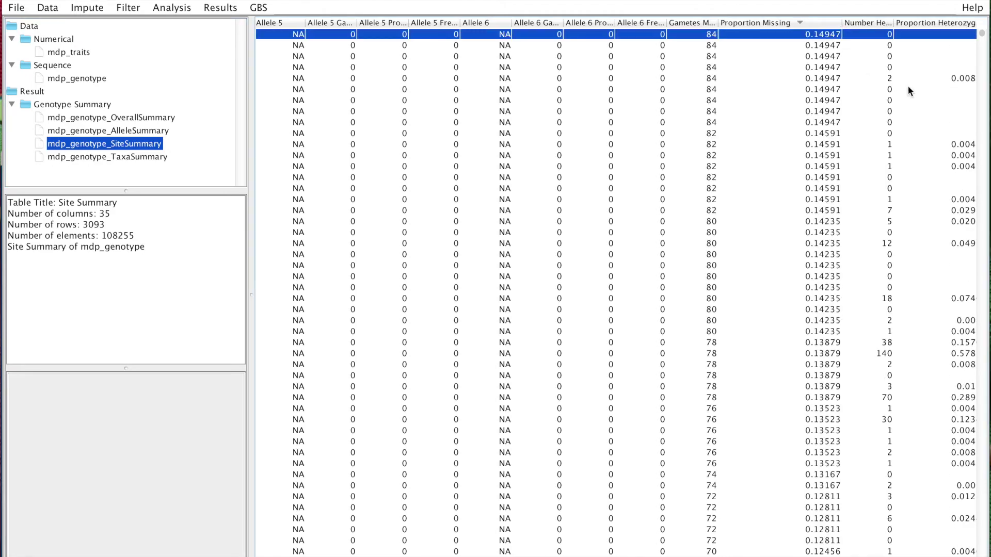
{"action": "scroll", "coordinate": [896, 87], "scroll_direction": "left", "scroll_amount": 15}
{"action": "scroll", "coordinate": [896, 87], "scroll_direction": "right", "scroll_amount": 16}
{"action": "scroll", "coordinate": [896, 87], "scroll_direction": "down", "scroll_amount": 1}
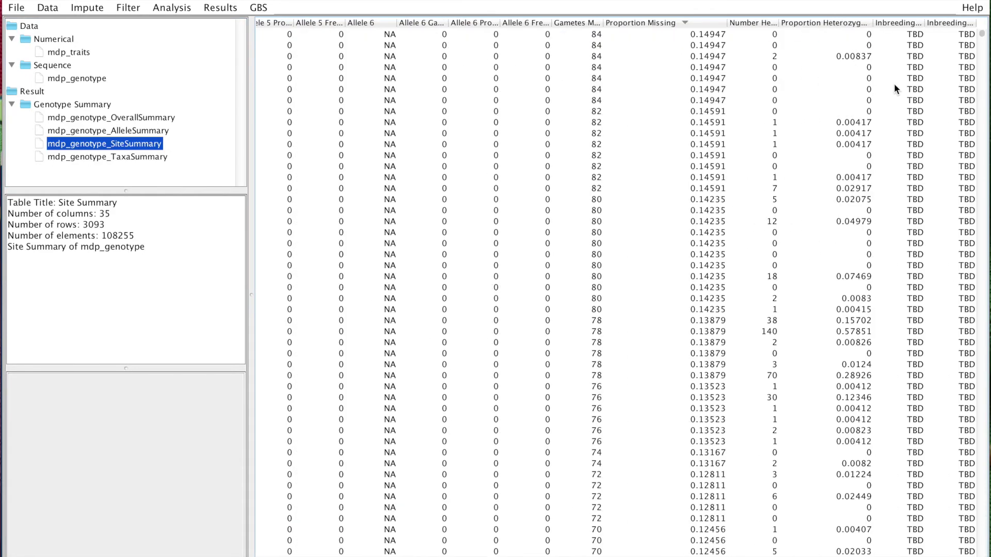
{"action": "key", "text": "Home"}
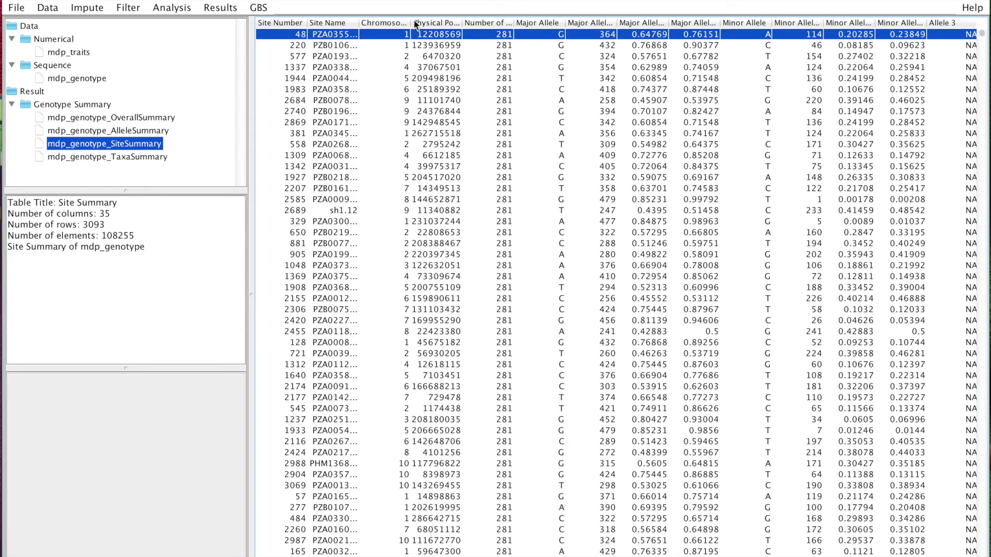
{"action": "left_click_drag", "start_coordinate": [361, 23], "coordinate": [413, 26]}
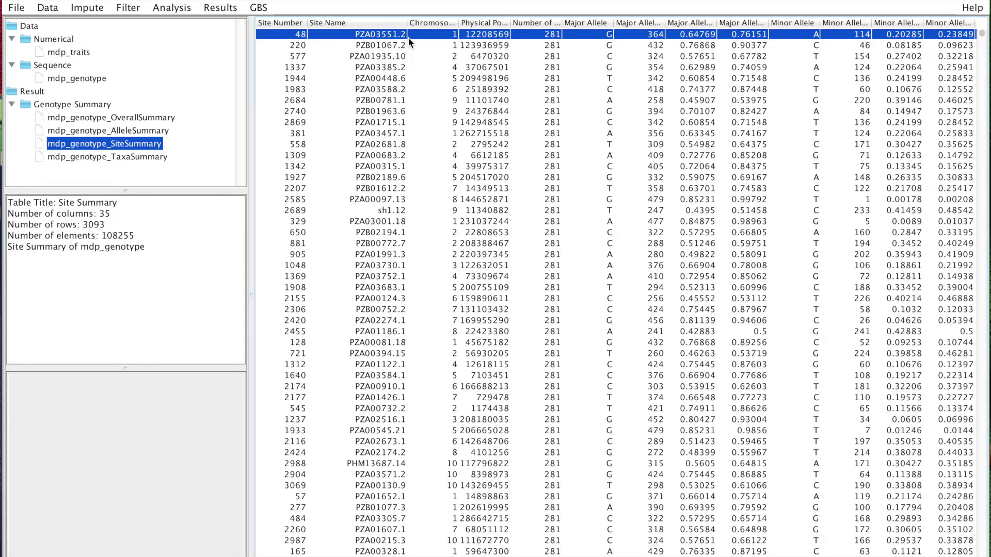
{"action": "left_click", "coordinate": [143, 158]}
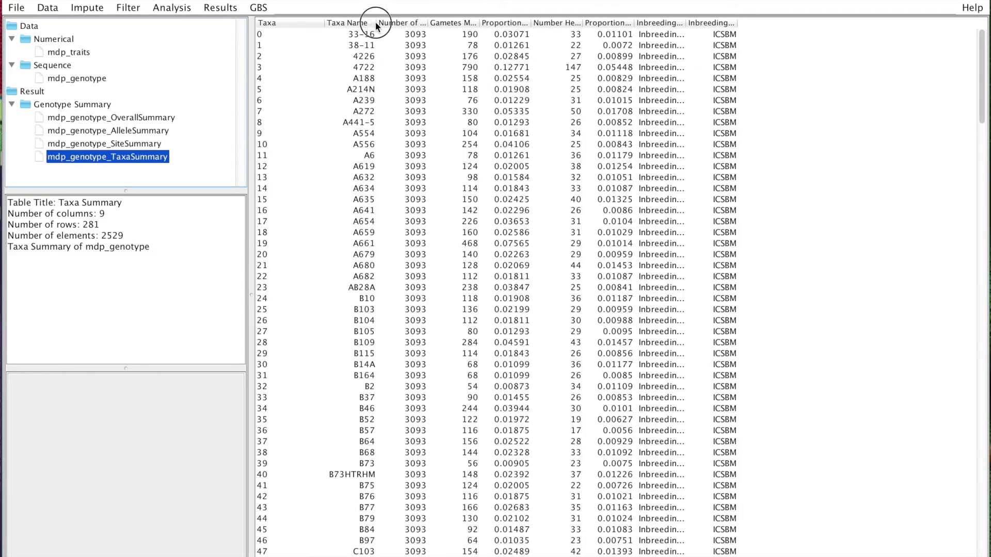
Widen Taxa Name and chart a 50-bin Proportion Missing histogram from the Taxa Summary.
{"action": "left_click_drag", "start_coordinate": [373, 22], "coordinate": [398, 22]}
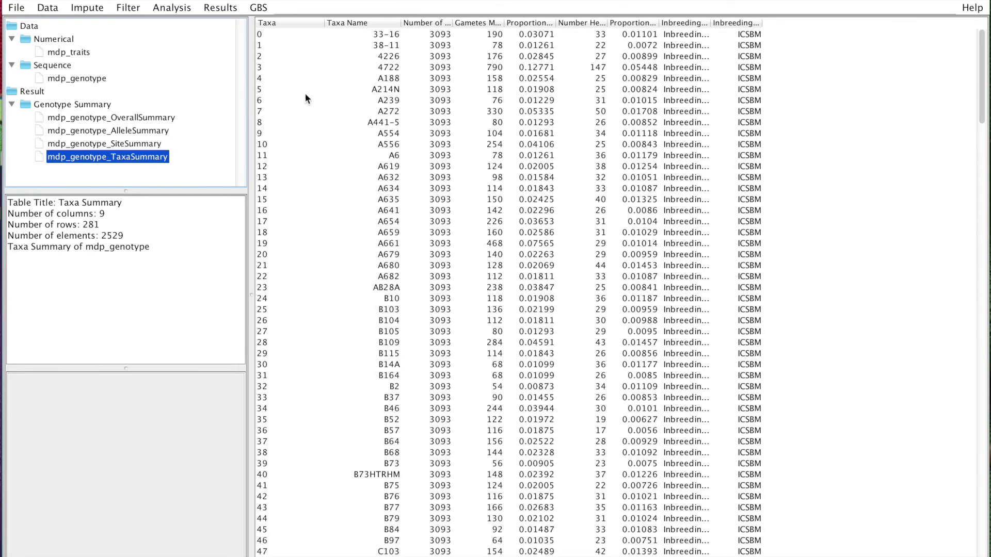
{"action": "left_click", "coordinate": [223, 7]}
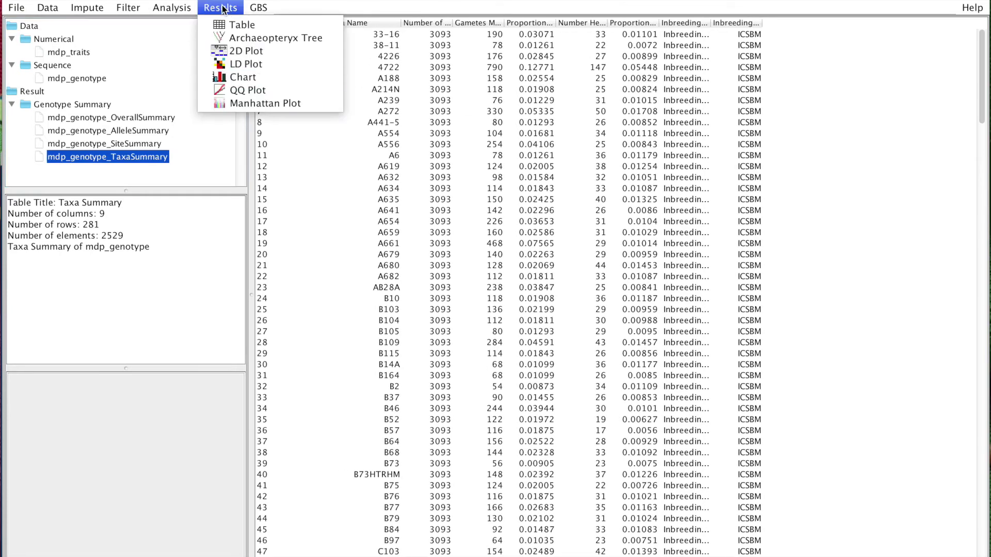
{"action": "left_click", "coordinate": [240, 80]}
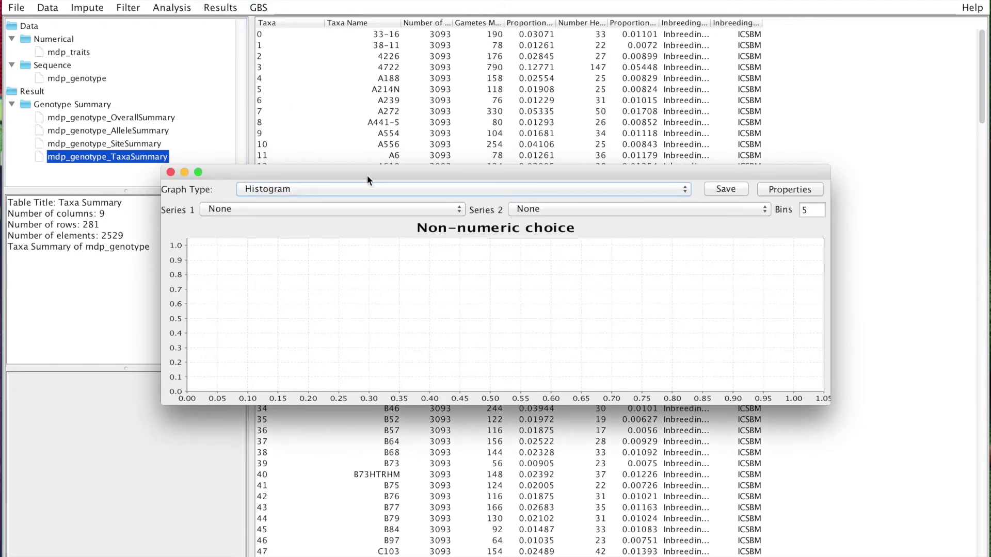
{"action": "left_click", "coordinate": [357, 209]}
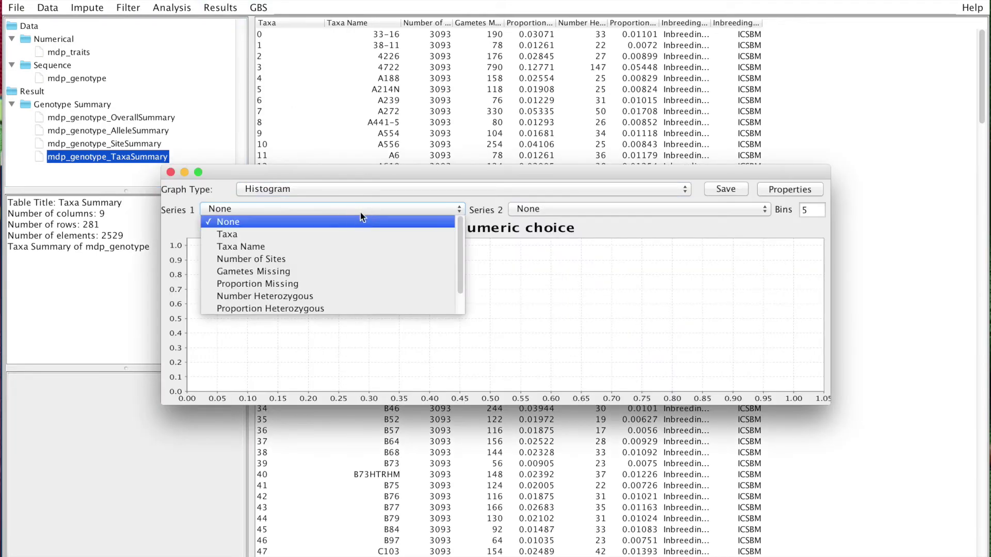
{"action": "scroll", "coordinate": [367, 238], "scroll_direction": "down", "scroll_amount": 1}
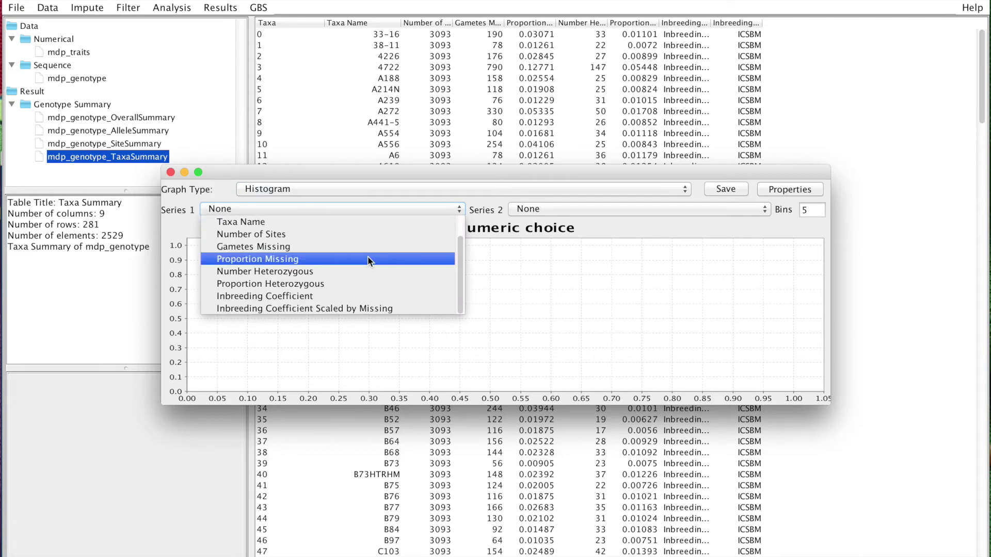
{"action": "left_click", "coordinate": [370, 260]}
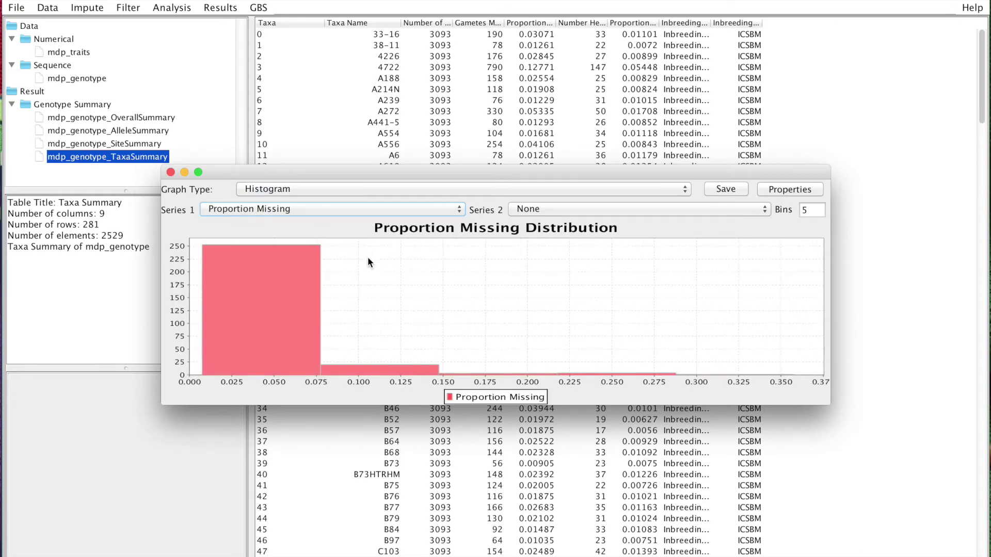
{"action": "left_click", "coordinate": [812, 210]}
{"action": "type", "text": "0"}
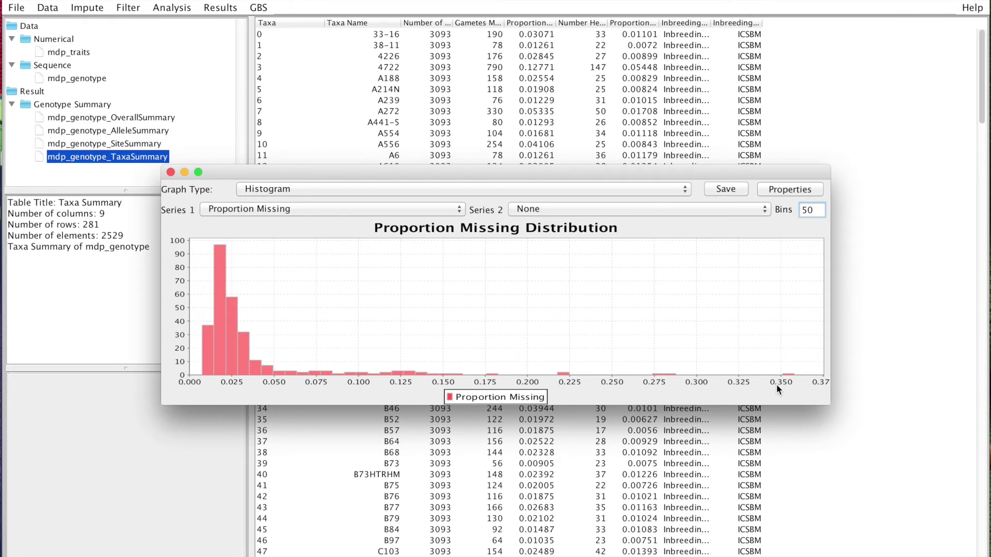
Close the taxa histogram and try charting mdp_genotype, dismissing the invalid-selection message.
{"action": "left_click", "coordinate": [170, 172]}
{"action": "left_click", "coordinate": [95, 80]}
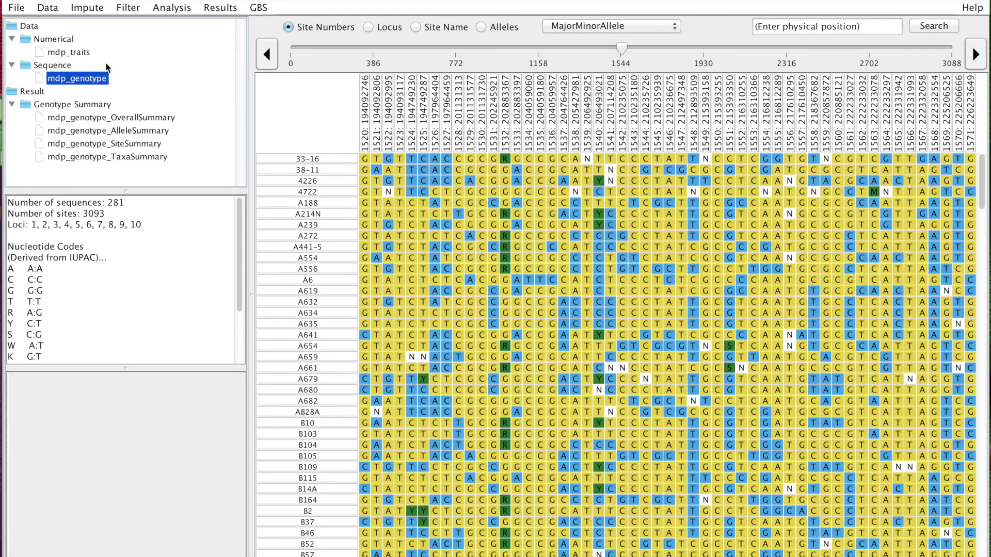
{"action": "left_click", "coordinate": [220, 9]}
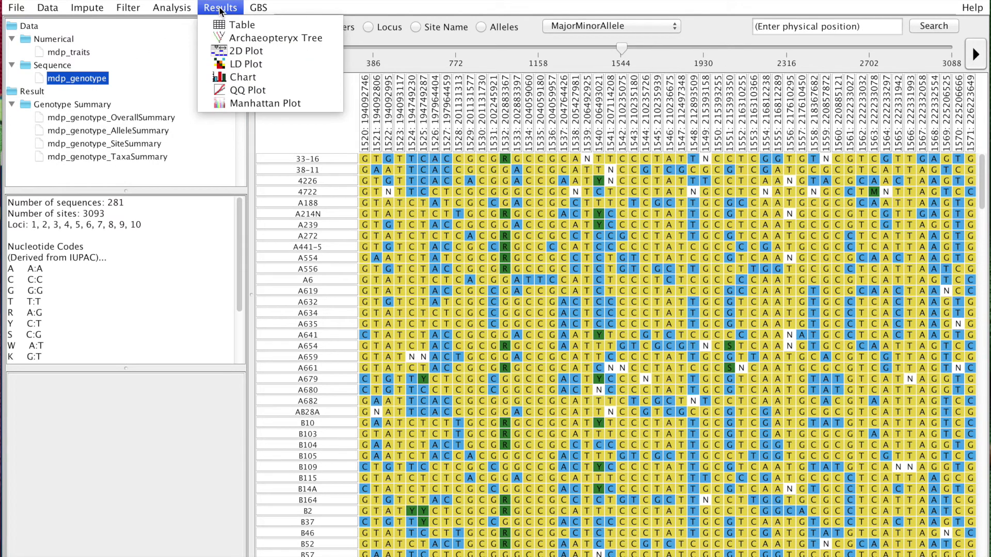
{"action": "left_click", "coordinate": [242, 77]}
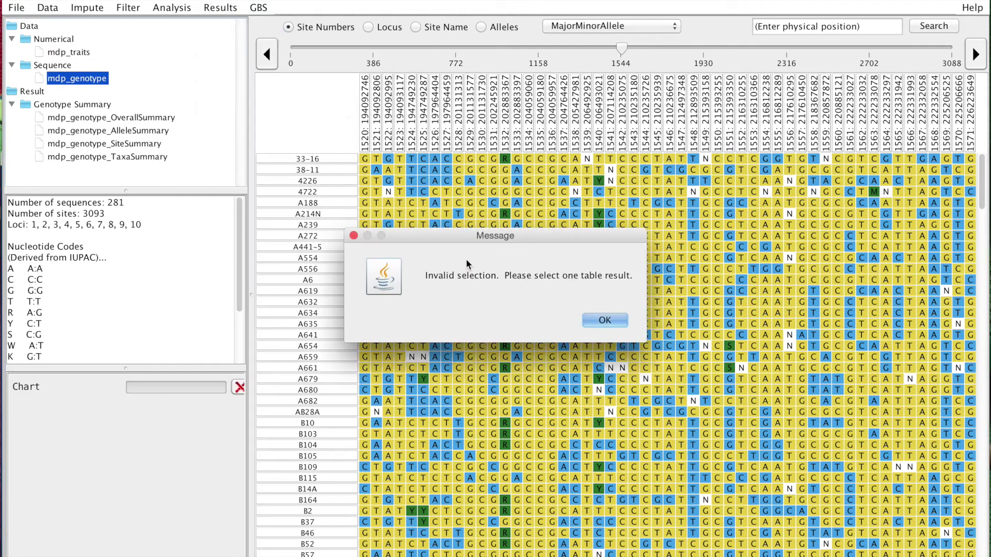
{"action": "left_click", "coordinate": [604, 321]}
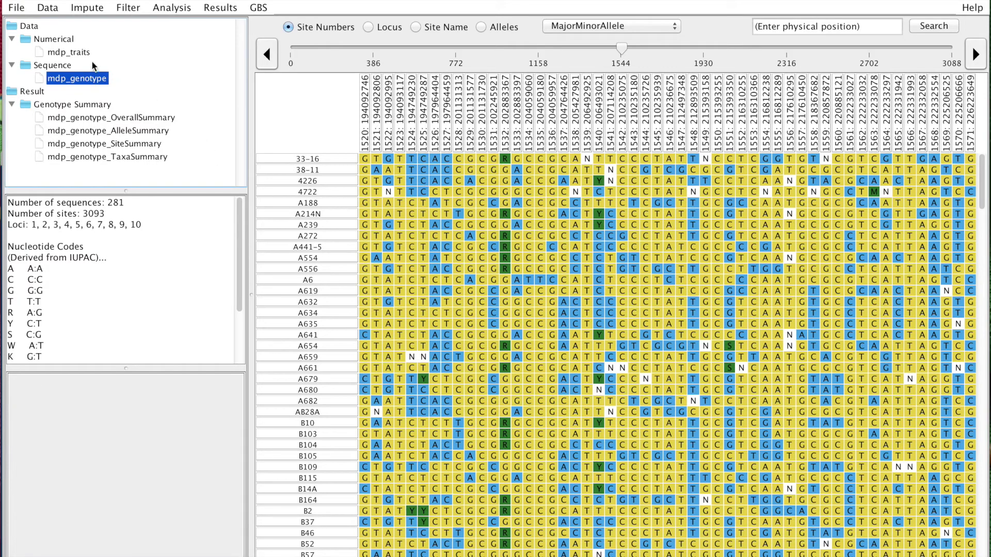
Chart mdp_traits as an XYScatter with EarHT as the first Y variable.
{"action": "left_click", "coordinate": [78, 52]}
{"action": "left_click", "coordinate": [220, 9]}
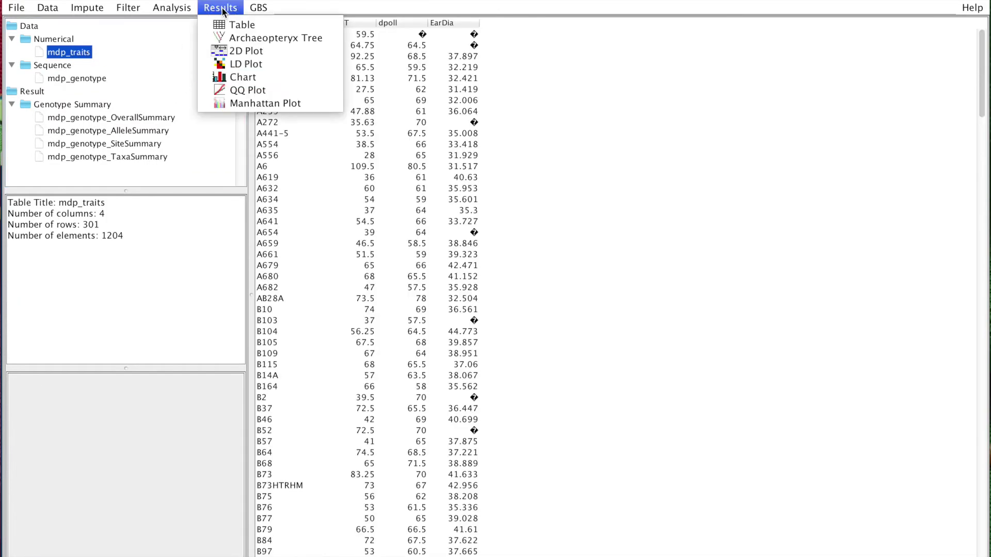
{"action": "left_click", "coordinate": [253, 77]}
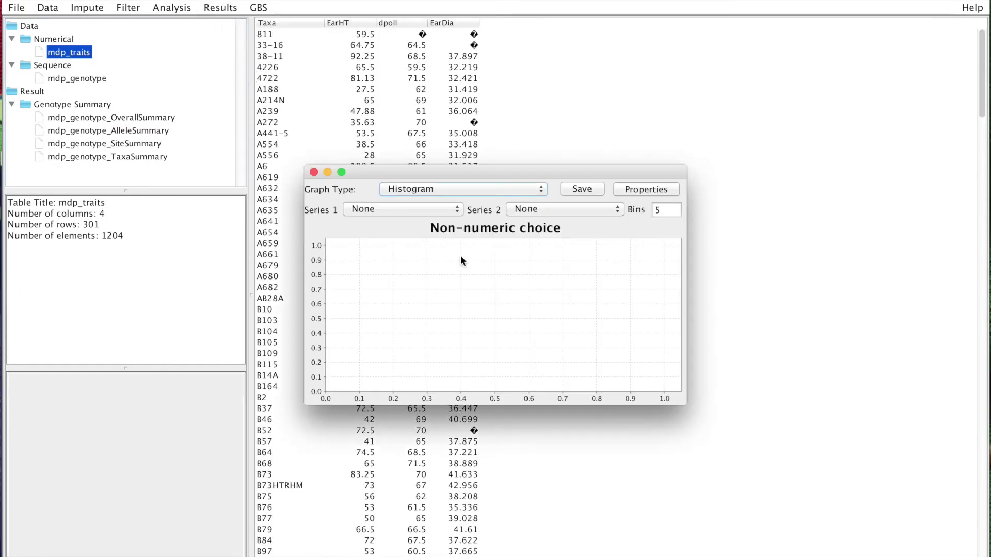
{"action": "left_click", "coordinate": [454, 191]}
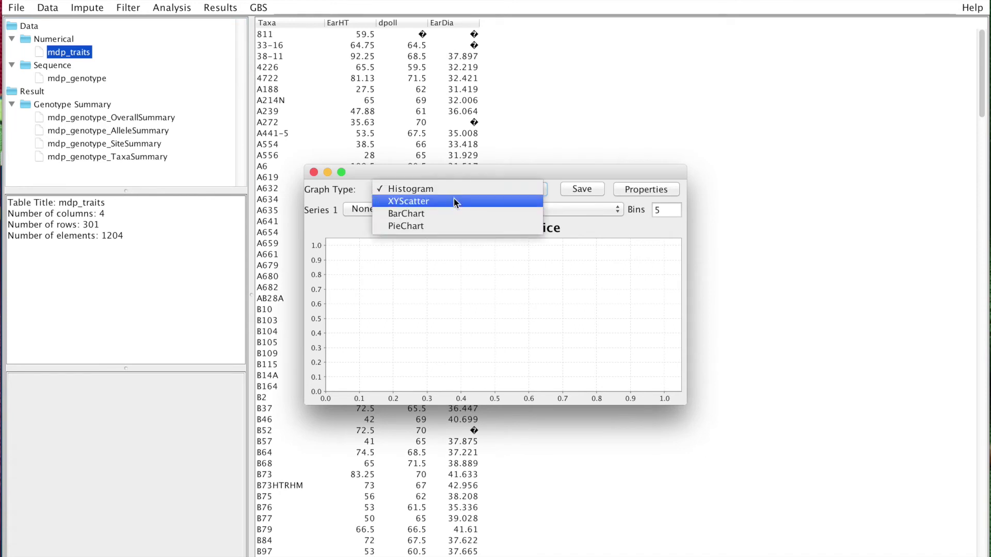
{"action": "left_click", "coordinate": [454, 200]}
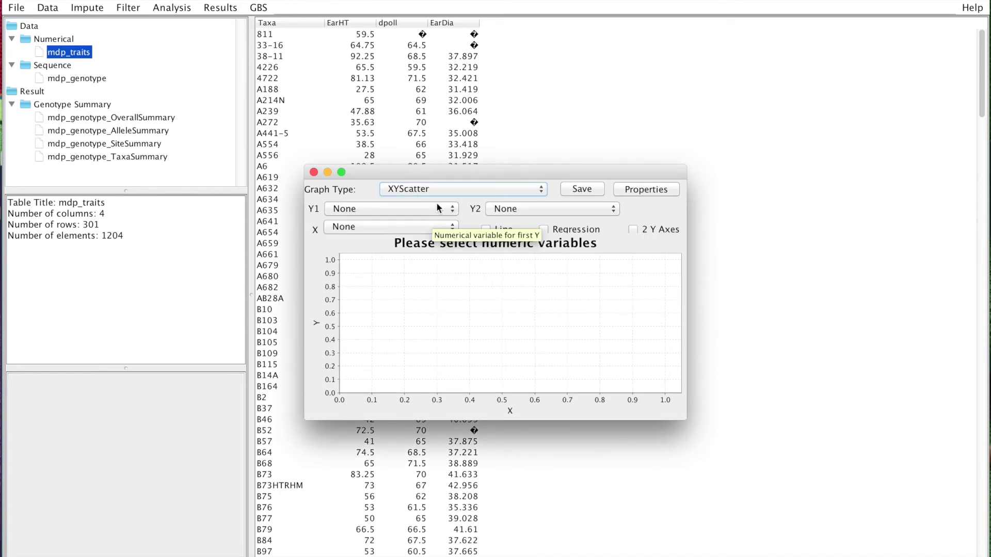
{"action": "left_click", "coordinate": [438, 208]}
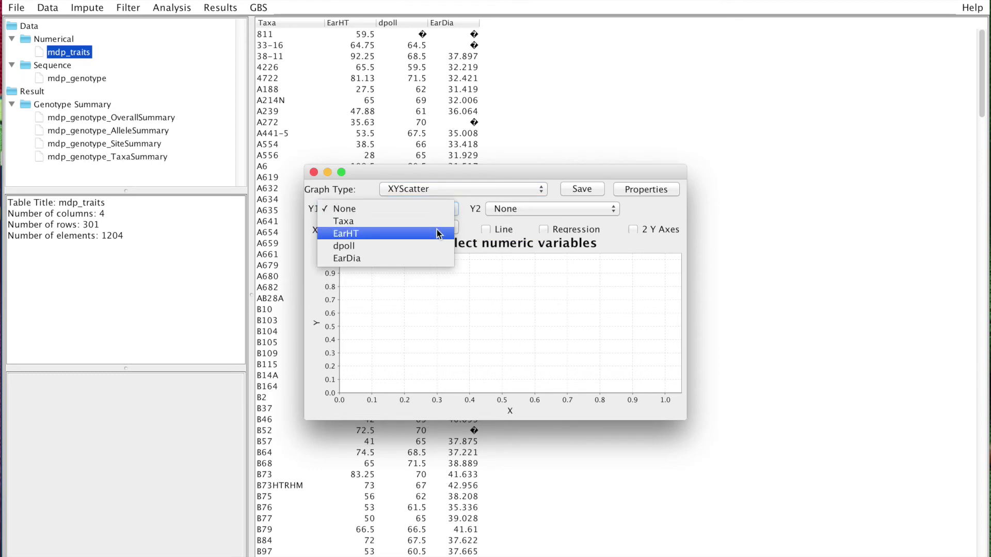
{"action": "left_click", "coordinate": [437, 234]}
{"action": "left_click", "coordinate": [433, 227]}
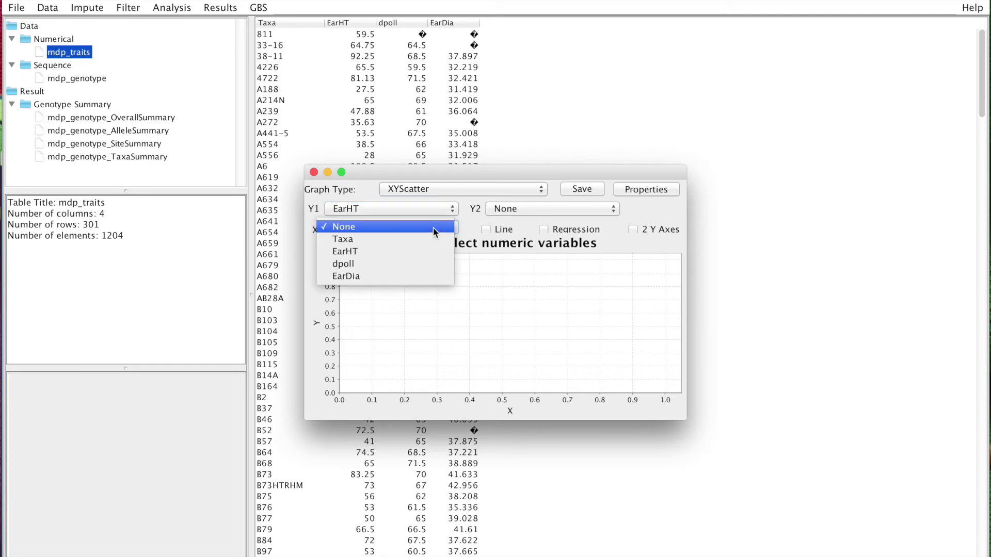
Select EarDia as the X variable to scatter EarDia against EarHT from mdp_traits.
{"action": "left_click", "coordinate": [430, 274]}
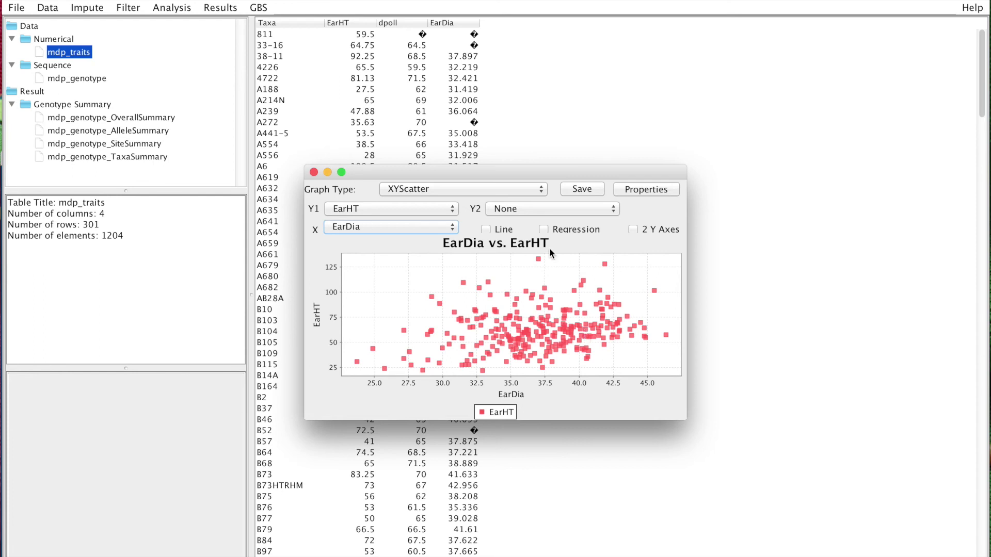
Change the graph type to Histogram with Series 1 as EarHT and 50 bins.
{"action": "left_click", "coordinate": [504, 188]}
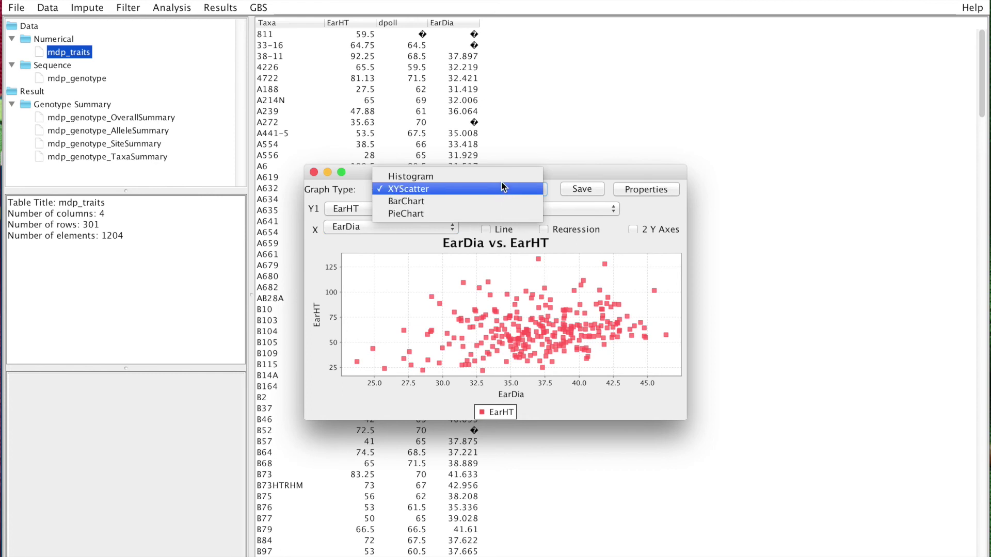
{"action": "left_click", "coordinate": [503, 177]}
{"action": "left_click", "coordinate": [403, 210]}
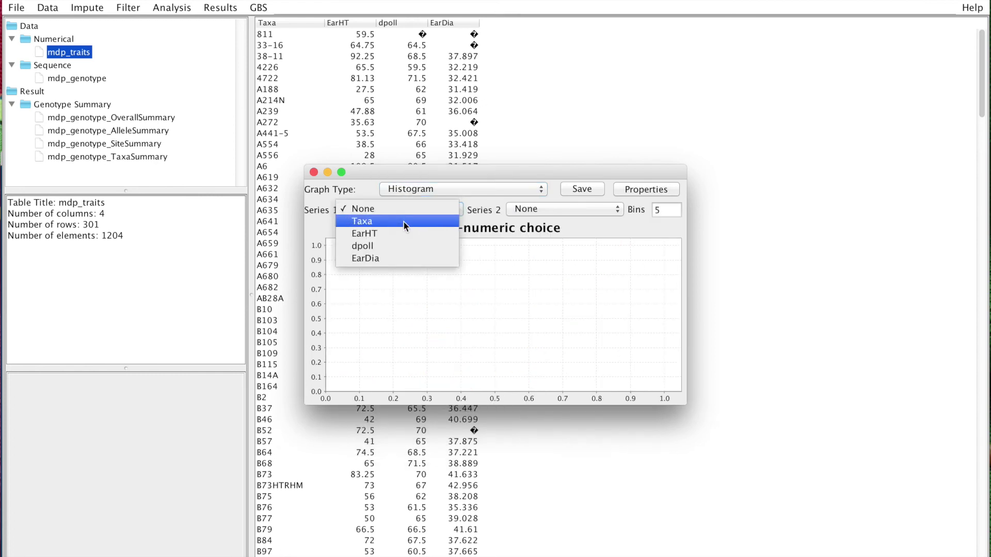
{"action": "left_click", "coordinate": [402, 233]}
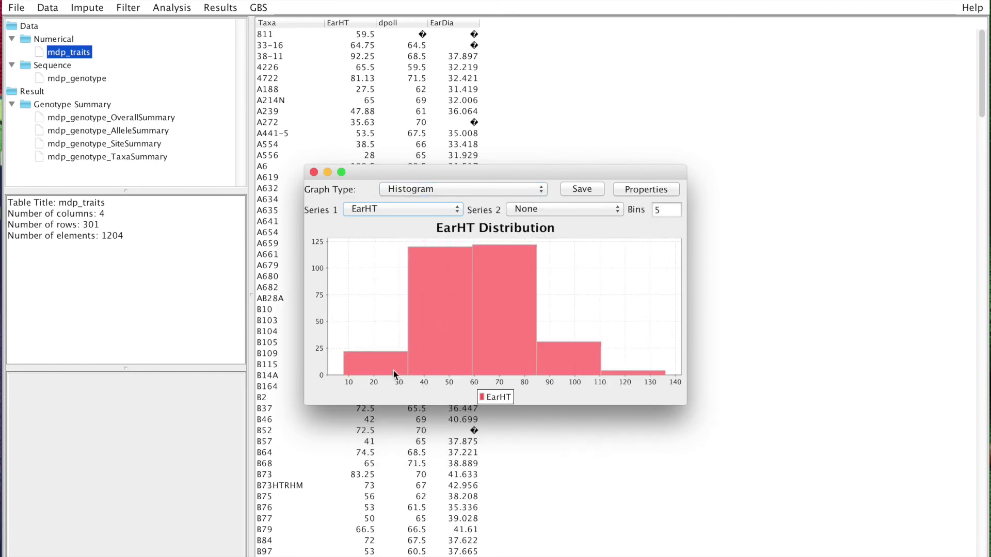
{"action": "left_click", "coordinate": [665, 210]}
{"action": "type", "text": "0"}
{"action": "key", "text": "Return"}
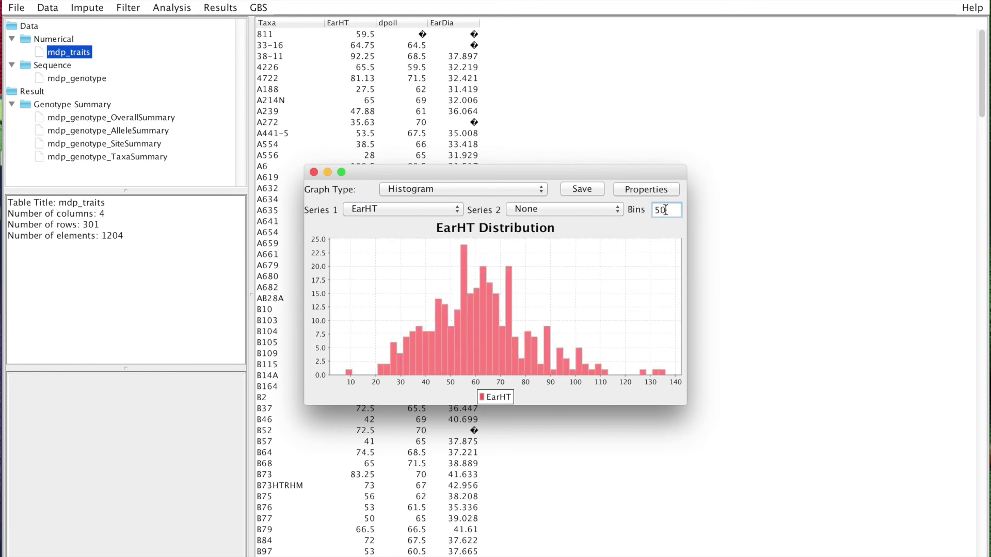